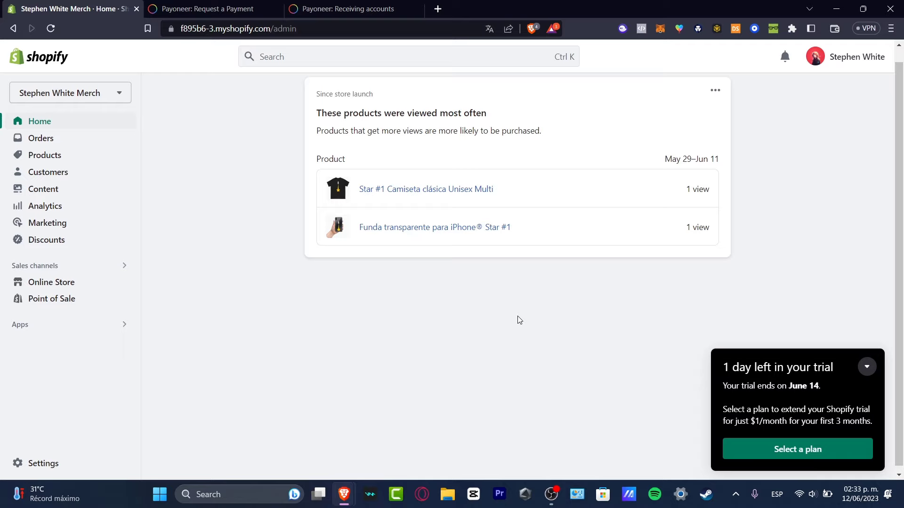
# Step: Collapse the trial reminder panel on the Shopify admin home page
pyautogui.click(866, 367)
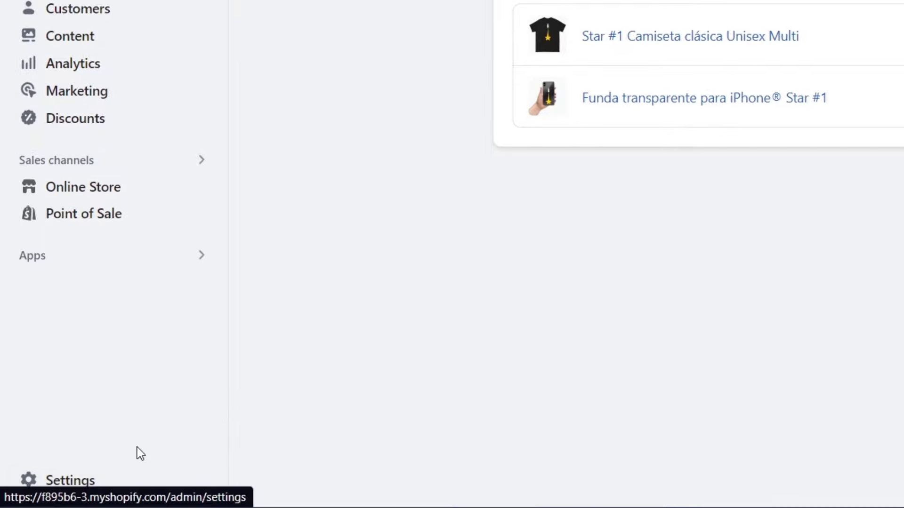
# Step: Open the Stripe provider's settings from Settings > Payments and scroll through its options
pyautogui.click(50, 480)
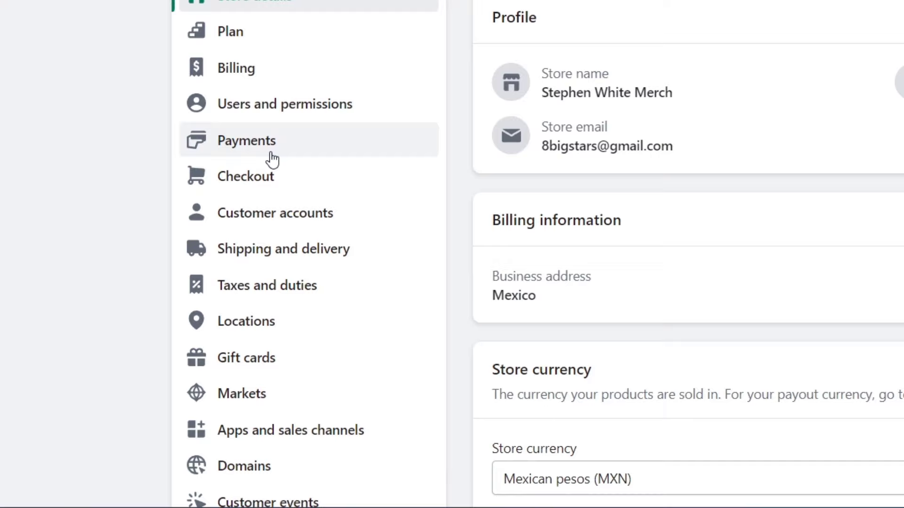
pyautogui.click(260, 151)
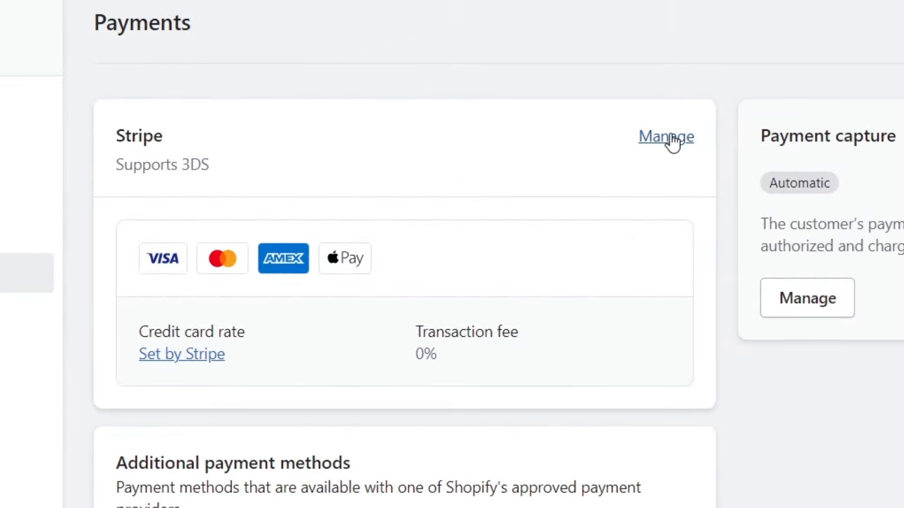
pyautogui.click(672, 136)
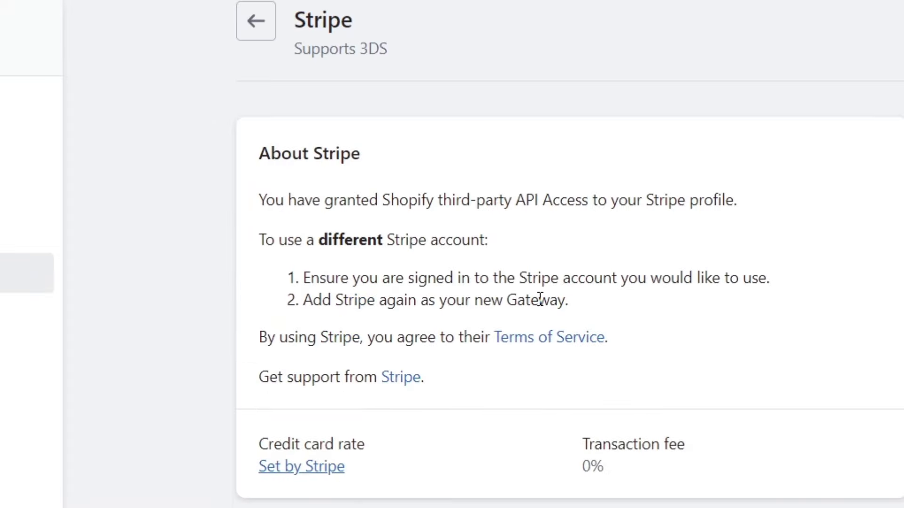
pyautogui.scroll(-5, 540, 299)
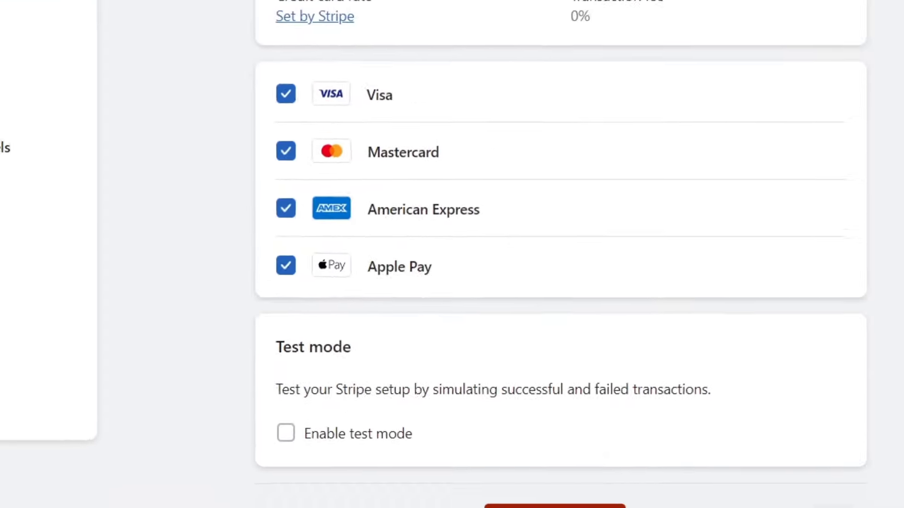
# Step: Switch away from Stripe, browse the third-party providers, and filter them for 'payoneer'
pyautogui.click(643, 453)
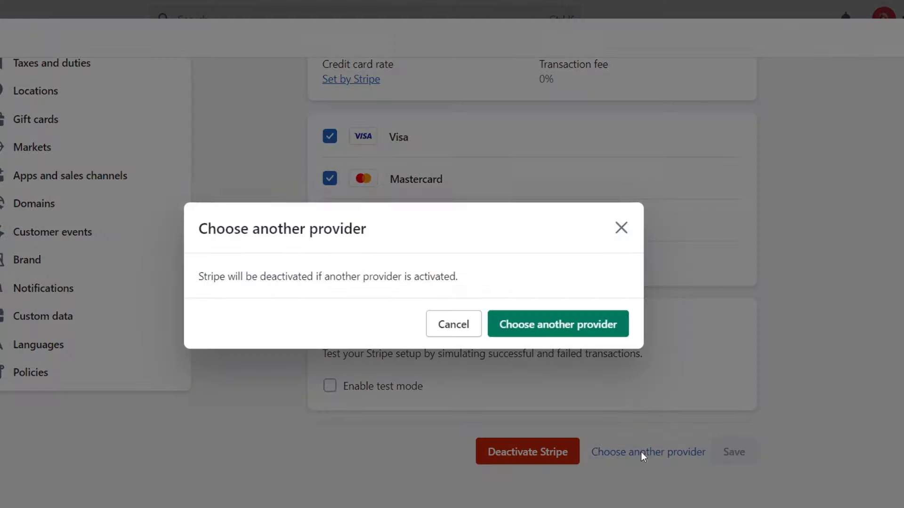
pyautogui.click(579, 331)
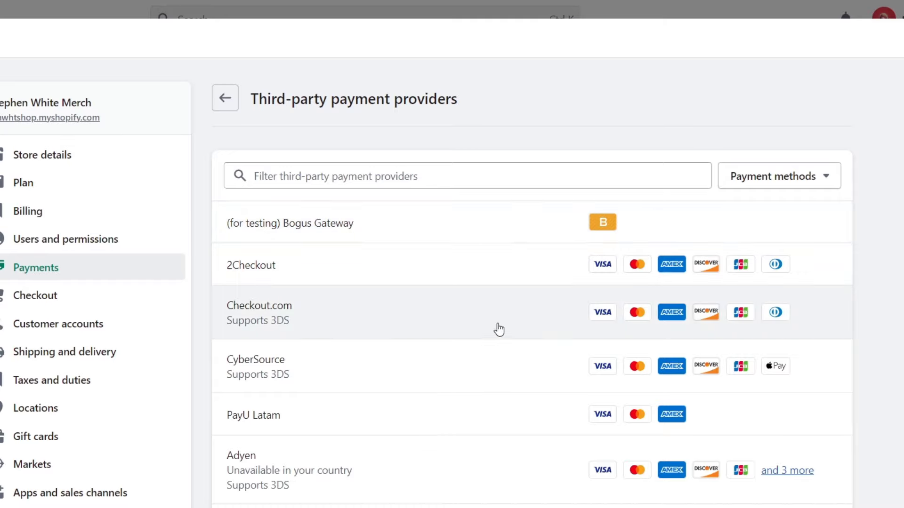
pyautogui.scroll(-14, 497, 330)
pyautogui.scroll(-15, 499, 331)
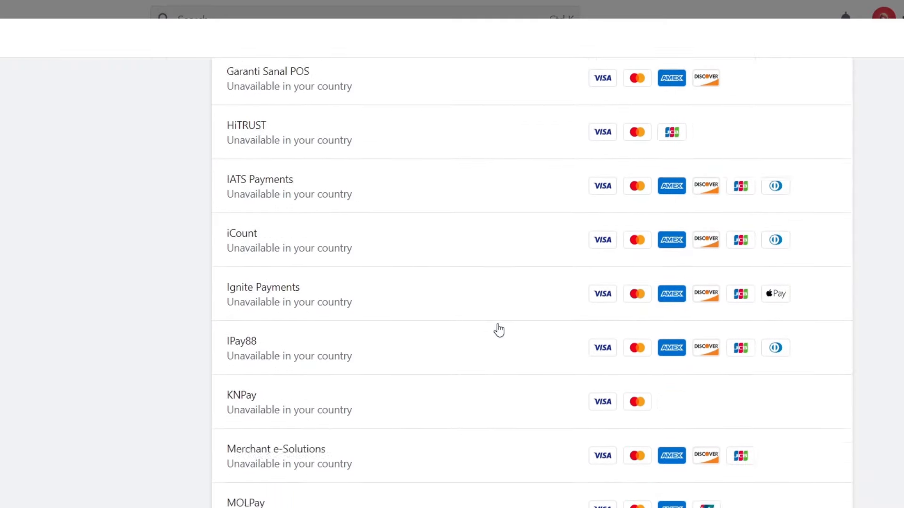
pyautogui.scroll(-5, 495, 329)
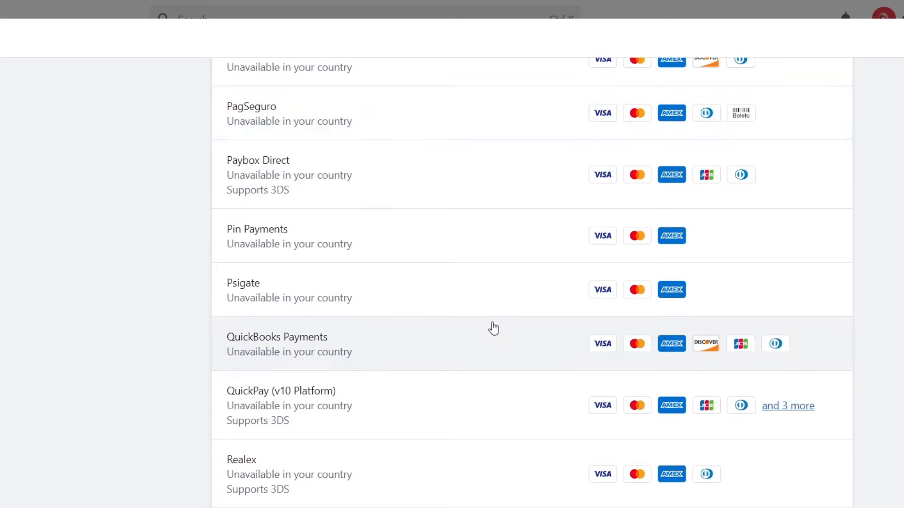
pyautogui.scroll(20, 493, 328)
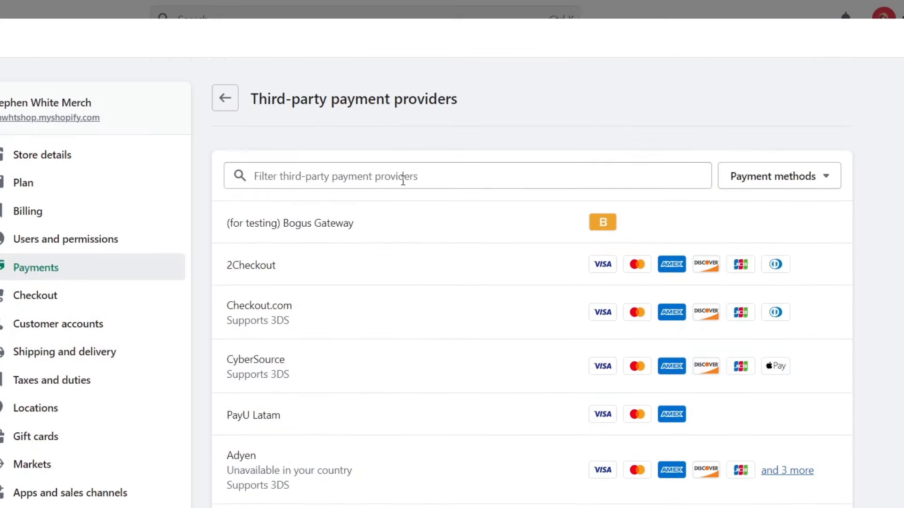
pyautogui.click(403, 178)
pyautogui.write('pay')
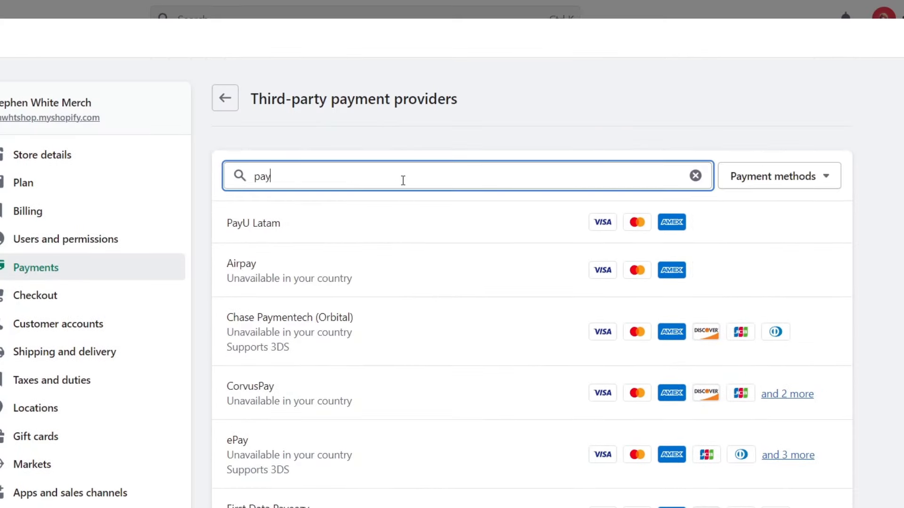
pyautogui.write('oneer')
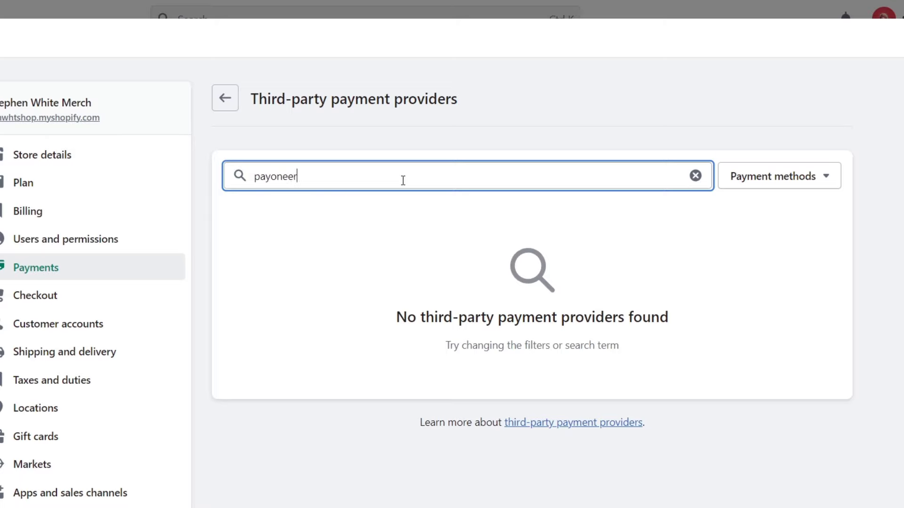
# Step: Return to payments settings and open the Add payment methods page
pyautogui.click(232, 102)
pyautogui.scroll(-4, 373, 192)
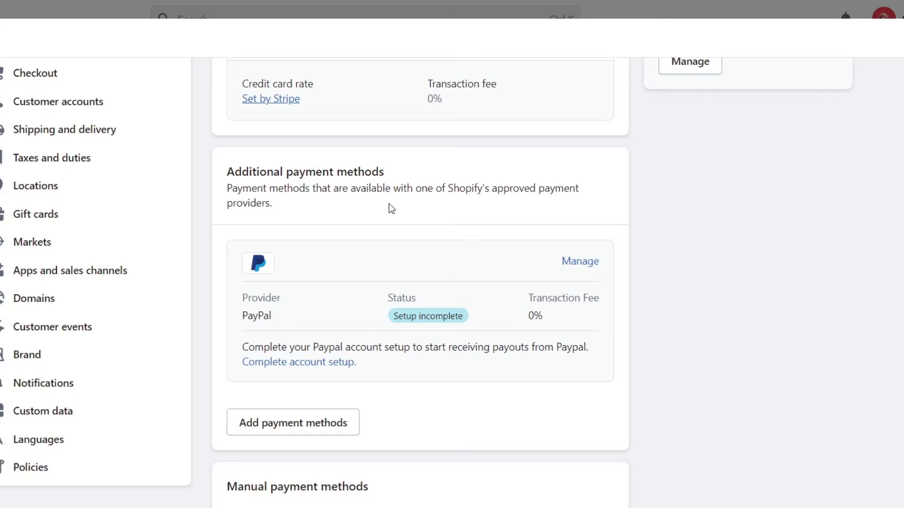
pyautogui.moveTo(314, 169); pyautogui.dragTo(440, 166)
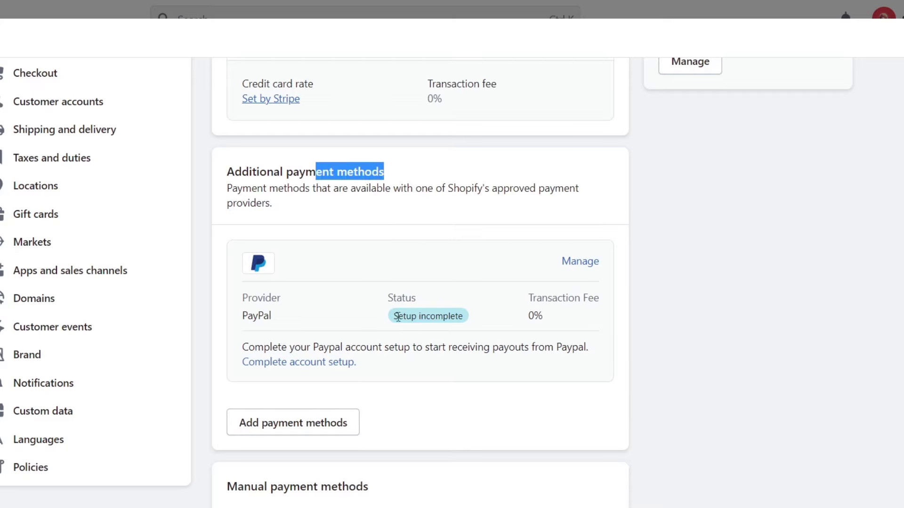
pyautogui.click(331, 428)
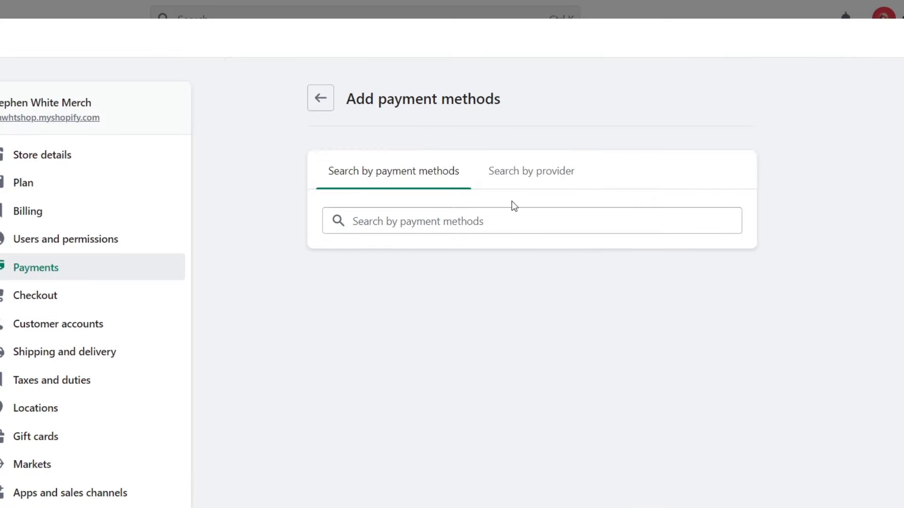
# Step: Search by provider for 'payo' and select Payoneer Checkout
pyautogui.click(539, 182)
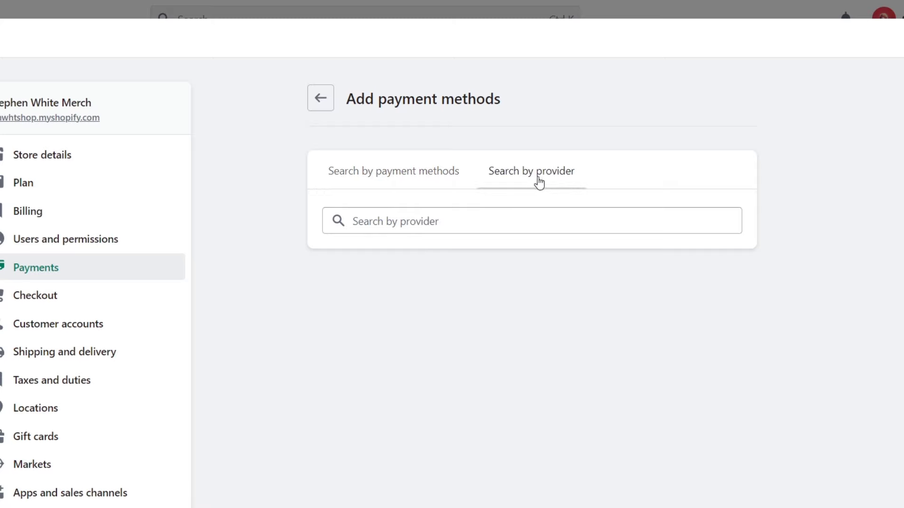
pyautogui.click(510, 220)
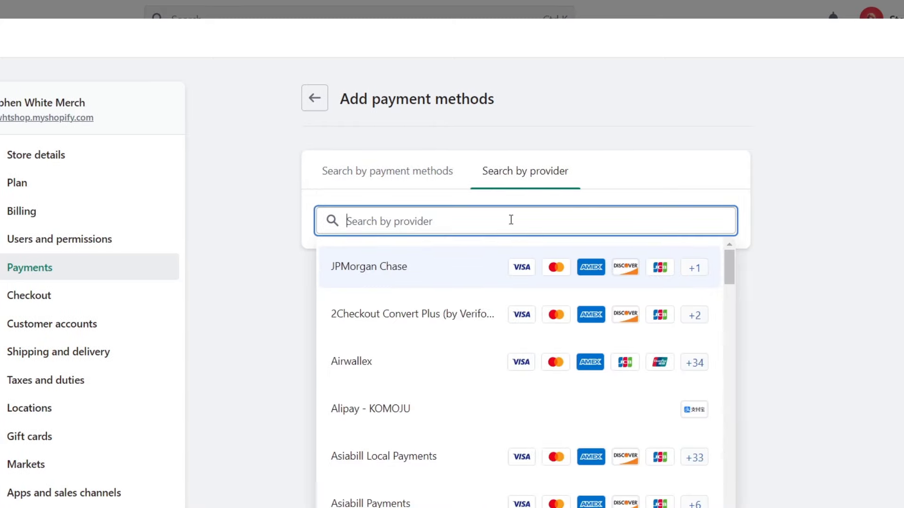
pyautogui.write('payo')
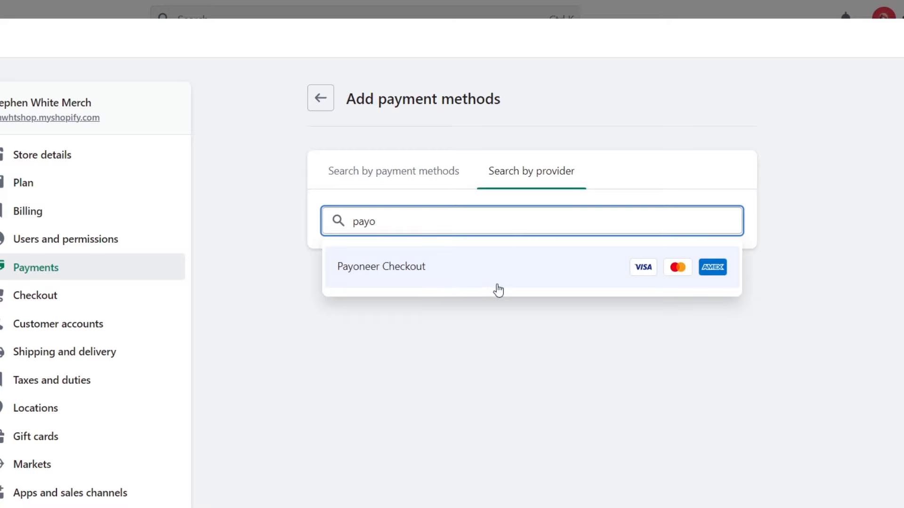
pyautogui.click(493, 288)
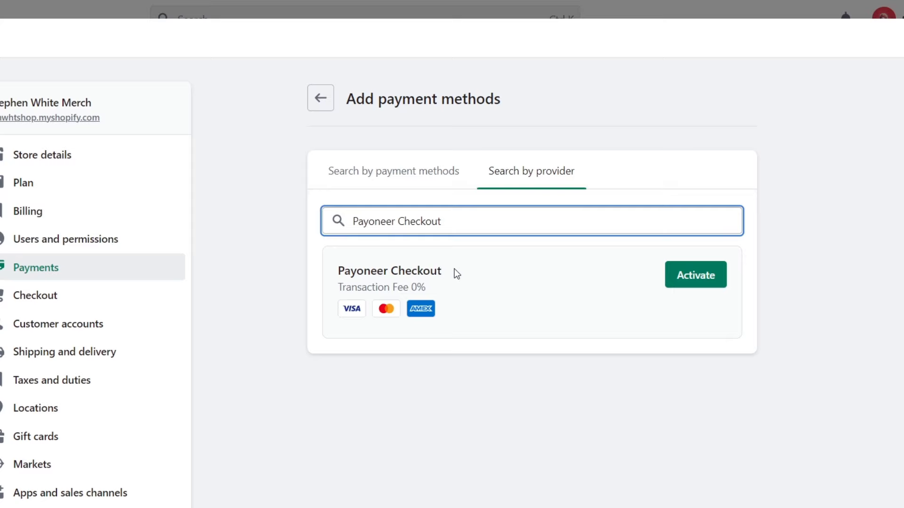
# Step: Activate Payoneer Checkout and install its app, noting the finish-setup warning
pyautogui.click(716, 278)
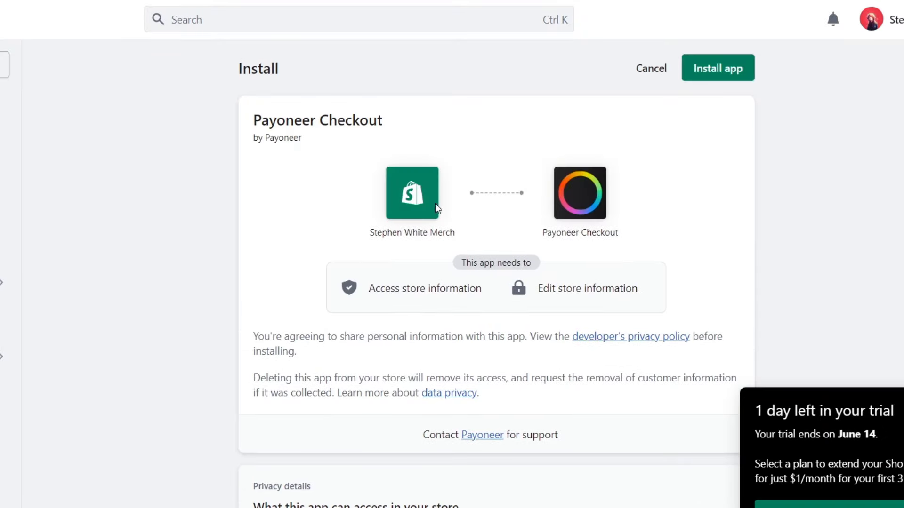
pyautogui.click(750, 71)
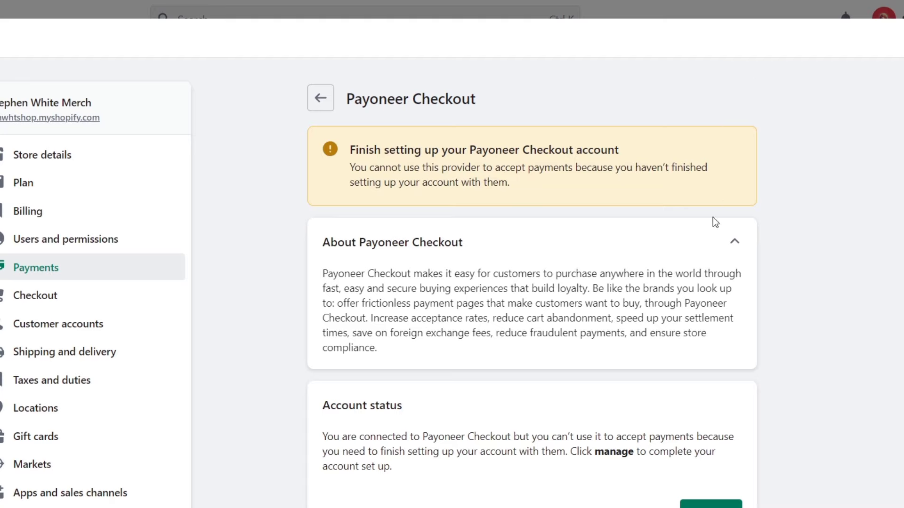
pyautogui.moveTo(365, 149); pyautogui.dragTo(631, 156)
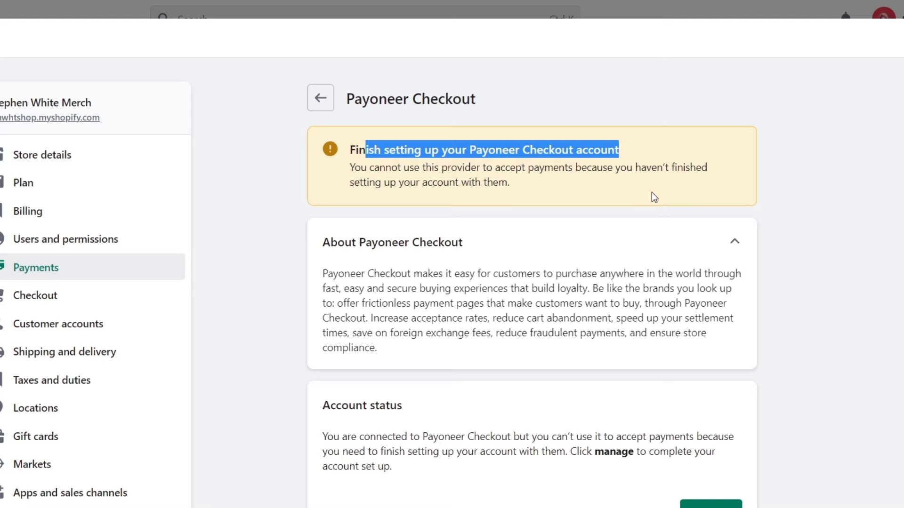
pyautogui.scroll(-4, 654, 196)
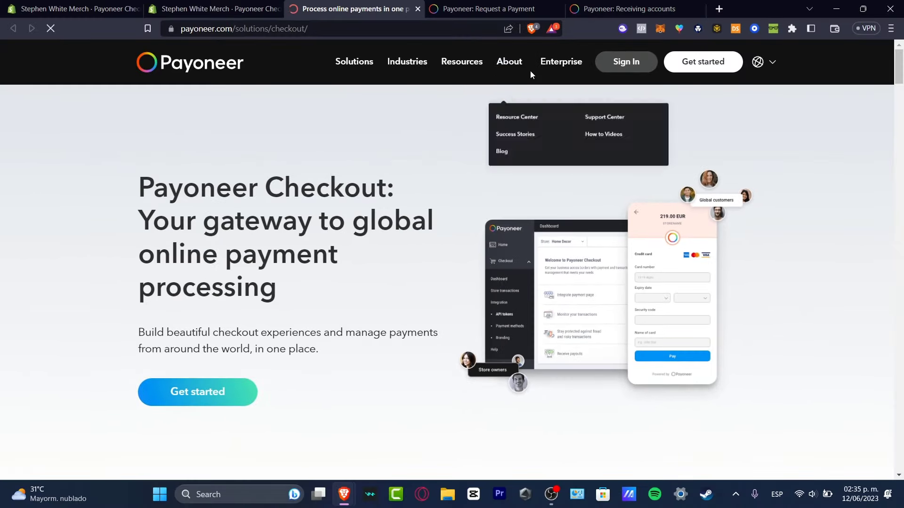
# Step: Start the Payoneer Checkout signup, glancing at the Request a Payment tab before returning
pyautogui.click(224, 398)
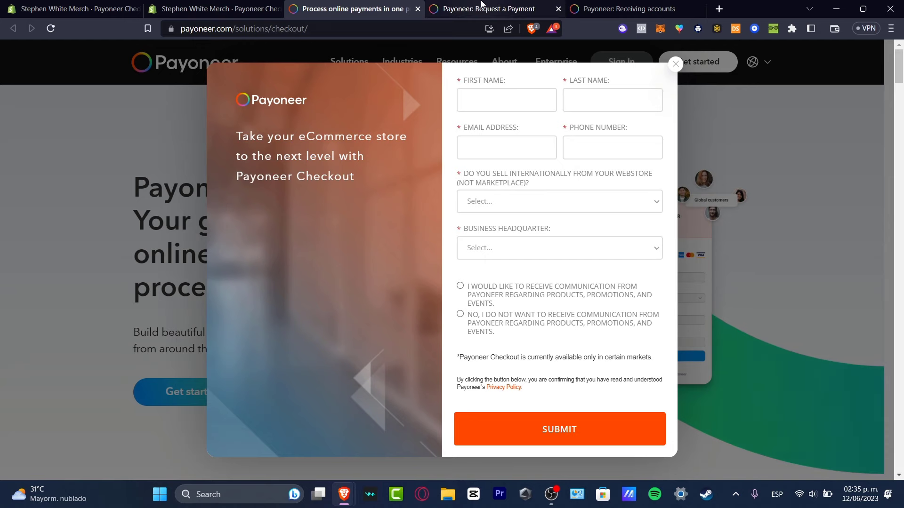
pyautogui.click(494, 9)
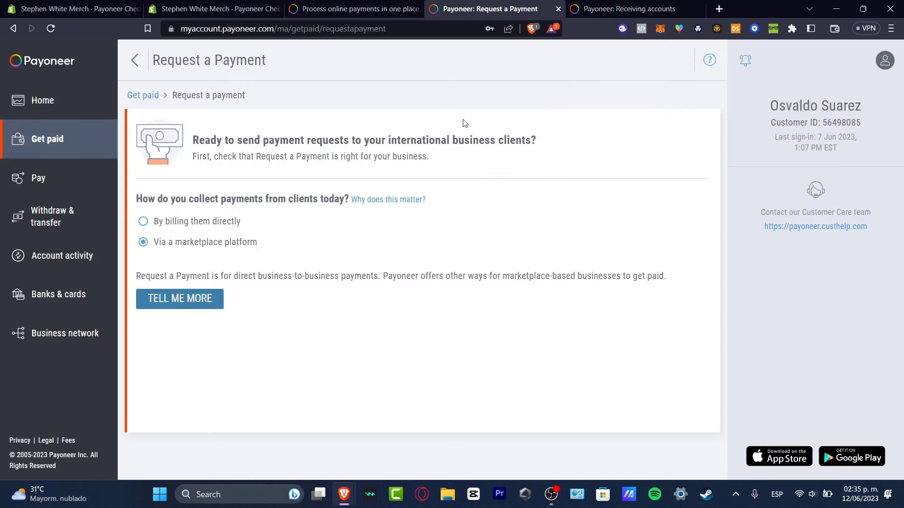
pyautogui.click(393, 7)
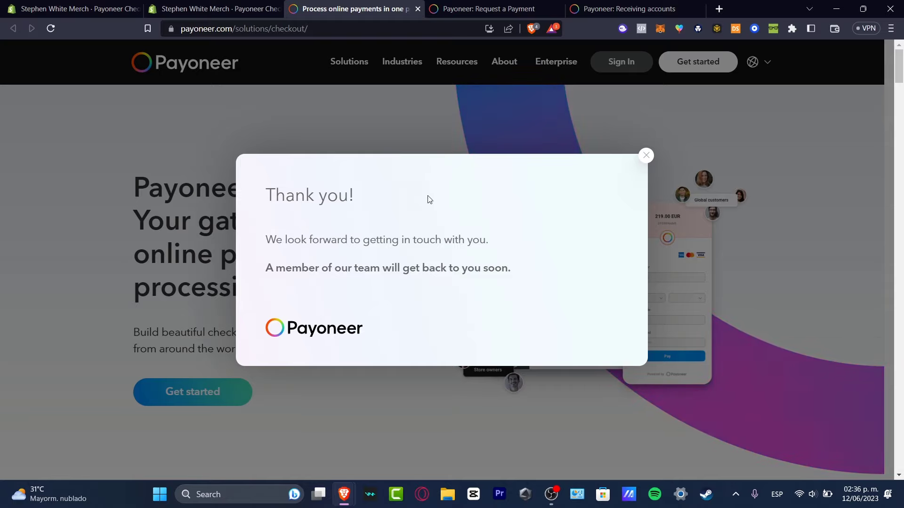
# Step: Dismiss the thank-you popup and return to Shopify's Payoneer Checkout settings, collapsing the About section
pyautogui.click(644, 156)
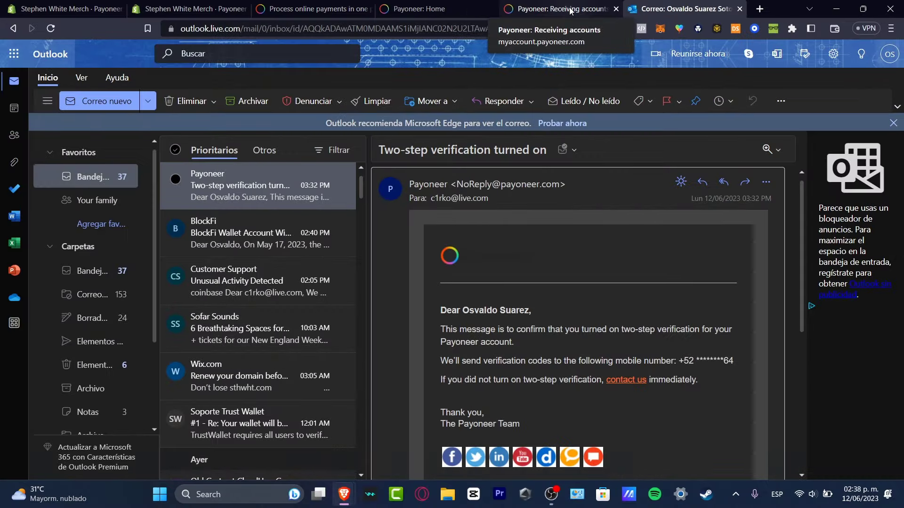
pyautogui.click(560, 8)
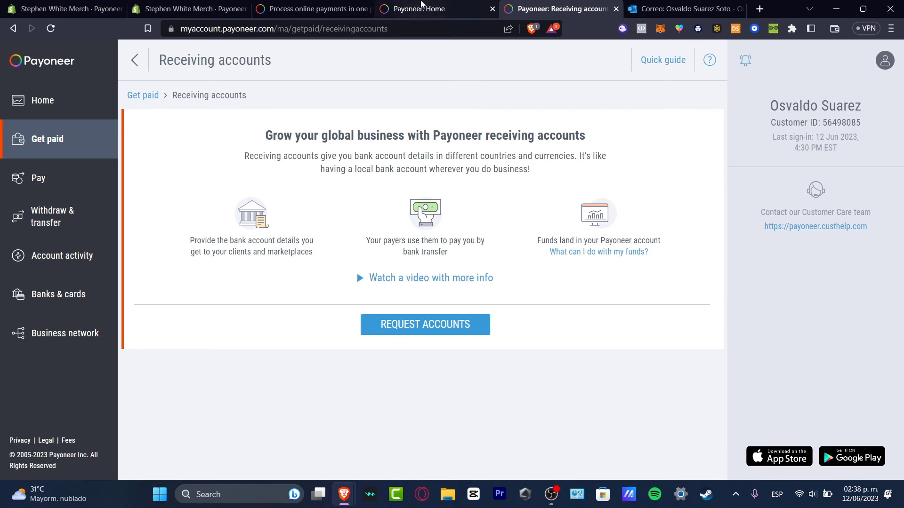
pyautogui.click(389, 7)
pyautogui.click(193, 8)
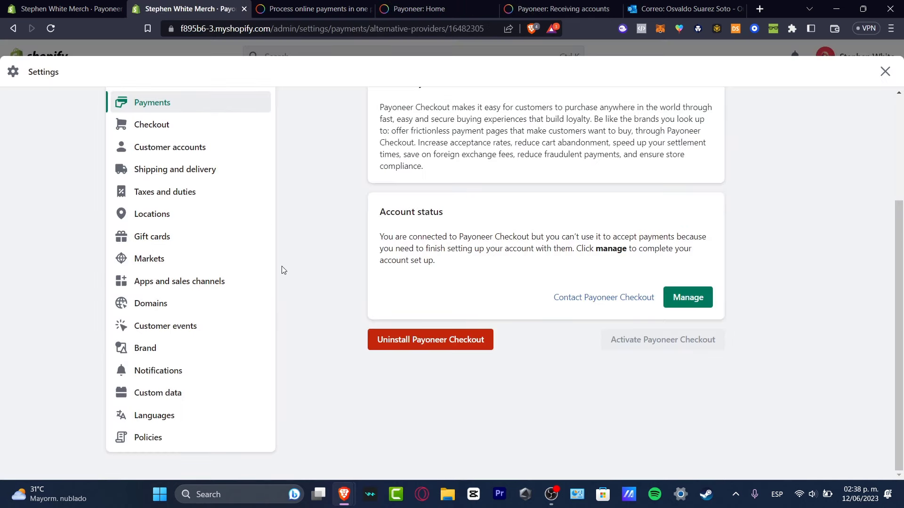
pyautogui.scroll(3, 581, 348)
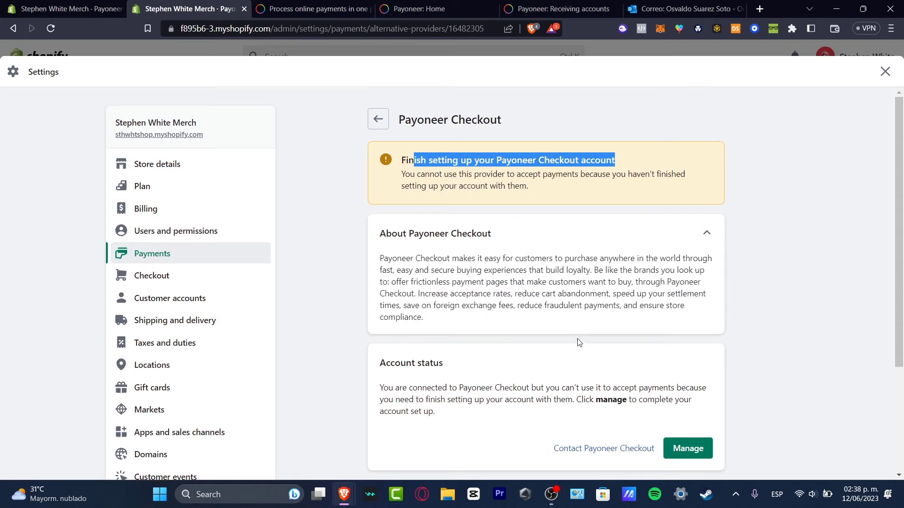
pyautogui.click(706, 235)
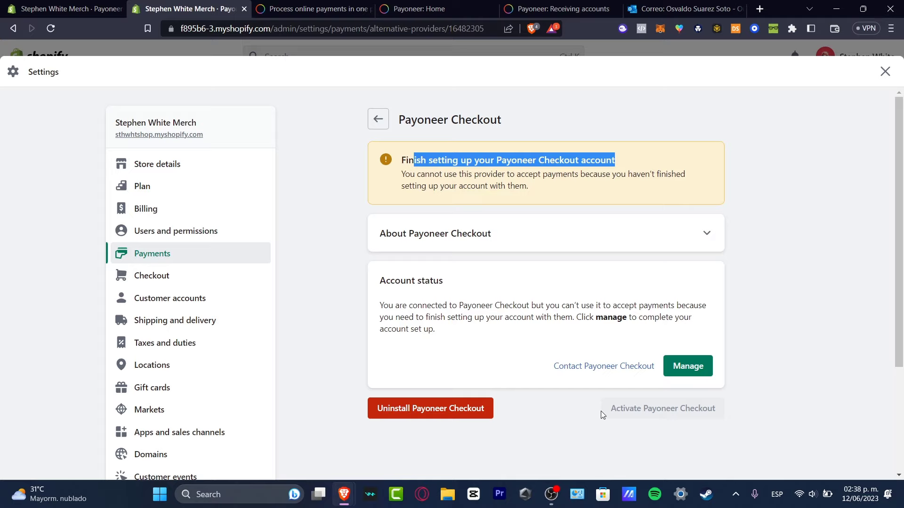
# Step: Open Get paid > Request a payment on the Payoneer dashboard
pyautogui.click(447, 9)
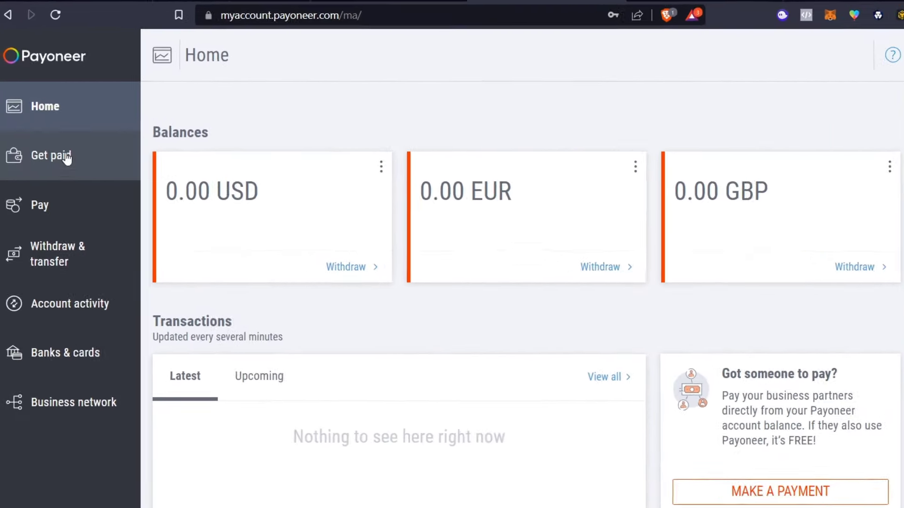
pyautogui.click(63, 143)
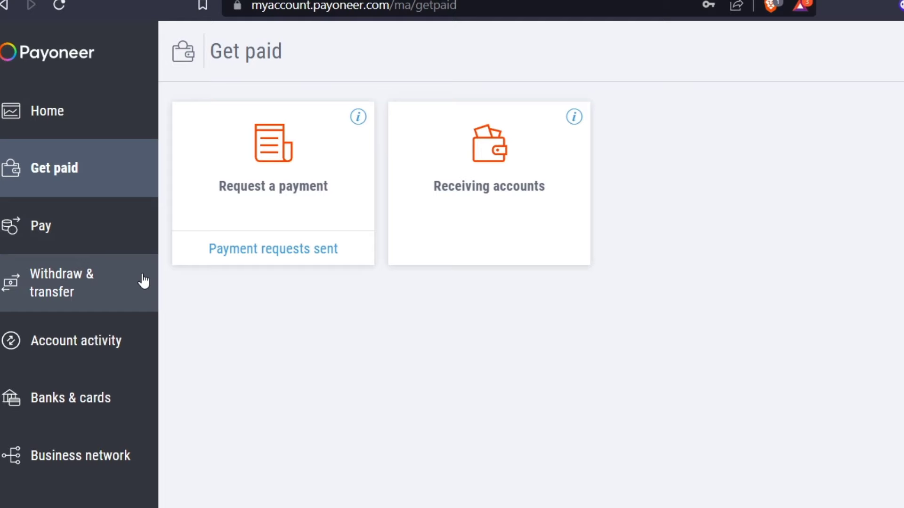
pyautogui.click(258, 175)
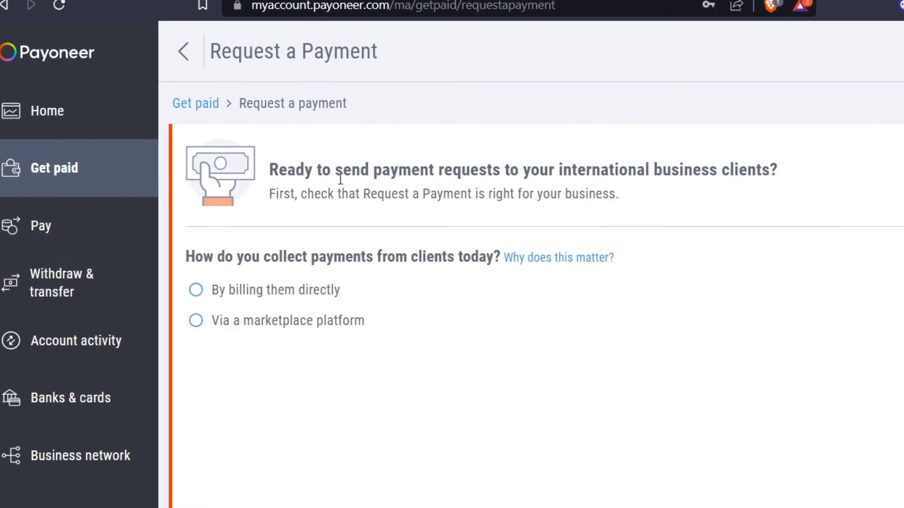
# Step: Answer 'Via a marketplace platform' and open the marketplace options with TELL ME MORE
pyautogui.moveTo(335, 170); pyautogui.dragTo(791, 168)
pyautogui.click(698, 206)
pyautogui.moveTo(361, 258); pyautogui.dragTo(493, 258)
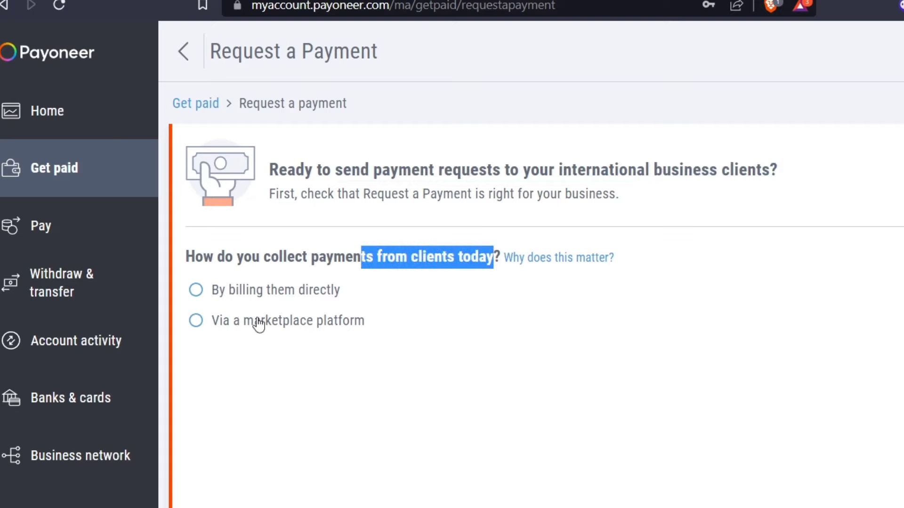
pyautogui.click(229, 322)
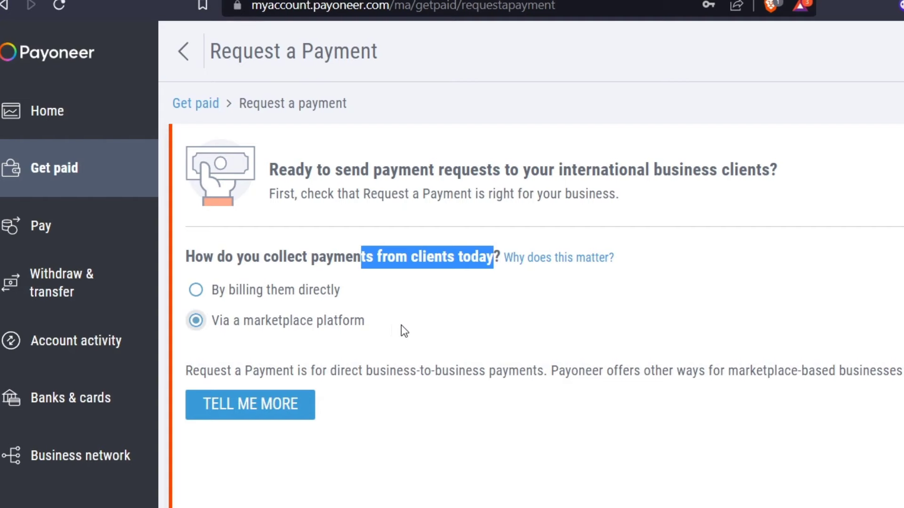
pyautogui.click(250, 405)
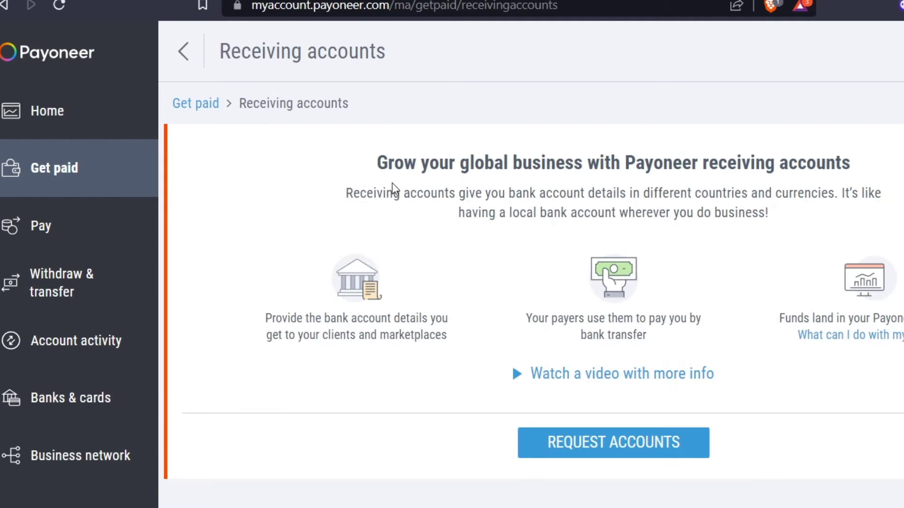
# Step: Review the Receiving accounts page captions and start the REQUEST ACCOUNTS wizard
pyautogui.moveTo(378, 161); pyautogui.dragTo(862, 160)
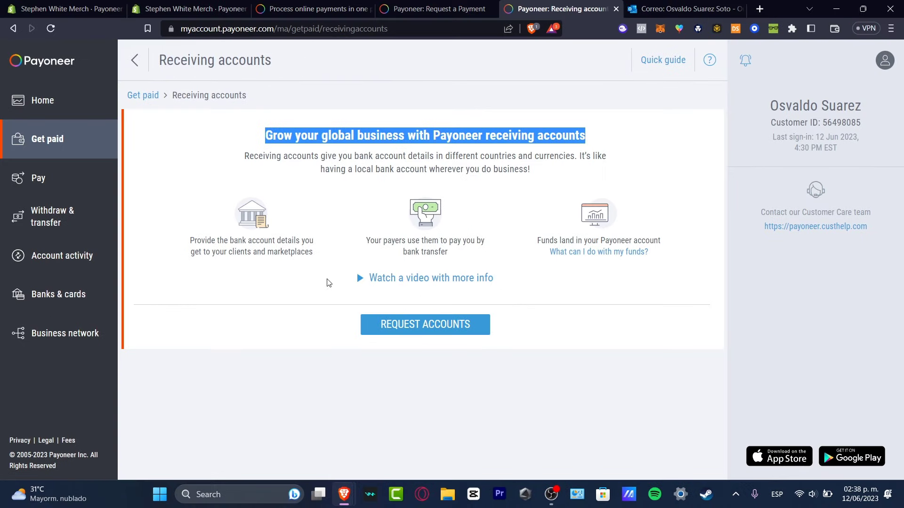
pyautogui.moveTo(217, 241); pyautogui.dragTo(315, 240)
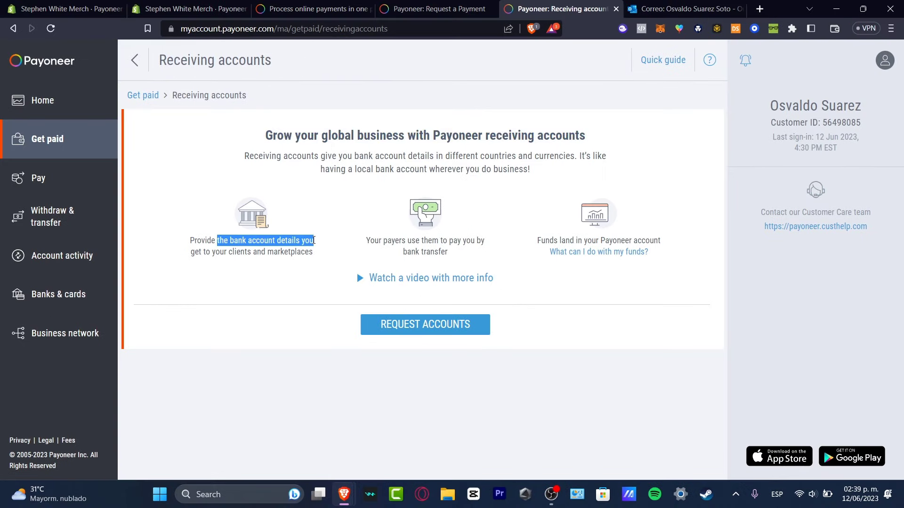
pyautogui.moveTo(382, 239); pyautogui.dragTo(664, 242)
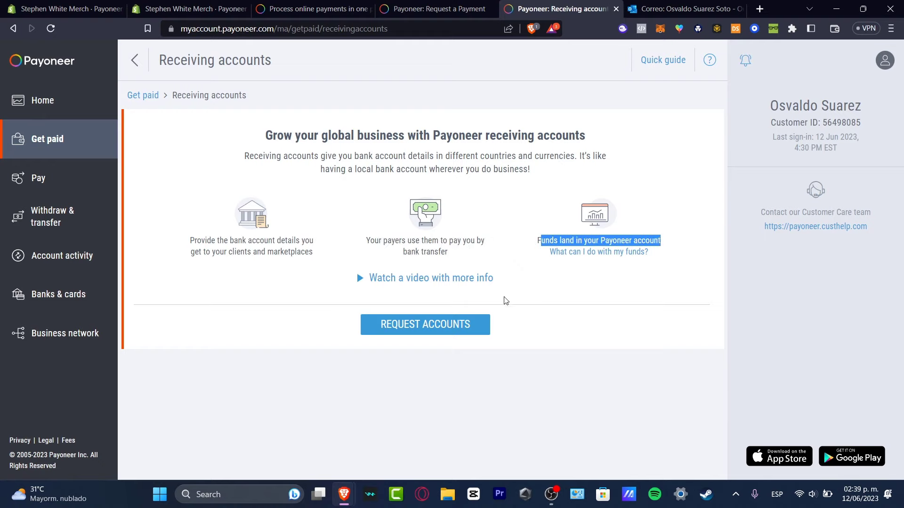
pyautogui.click(456, 330)
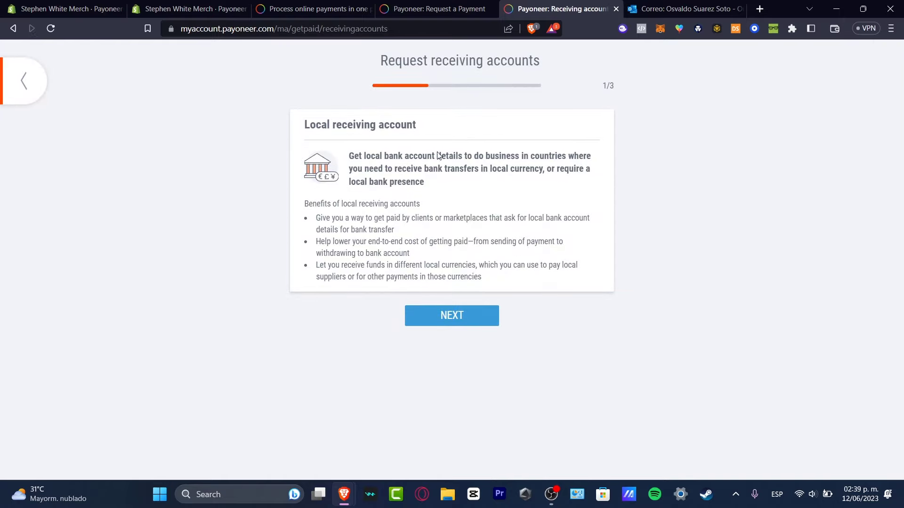
# Step: Advance to the country selection step and read its instructions
pyautogui.click(480, 317)
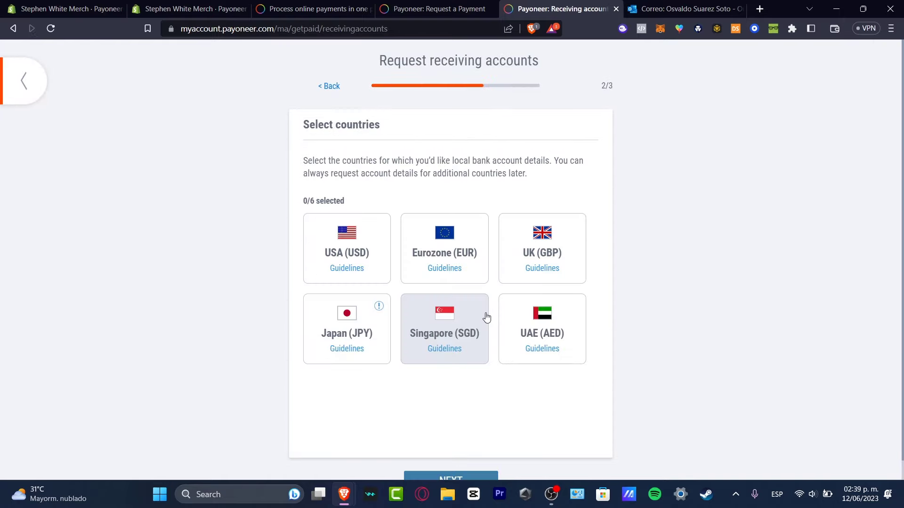
pyautogui.doubleClick(372, 126)
pyautogui.scroll(-1, 634, 371)
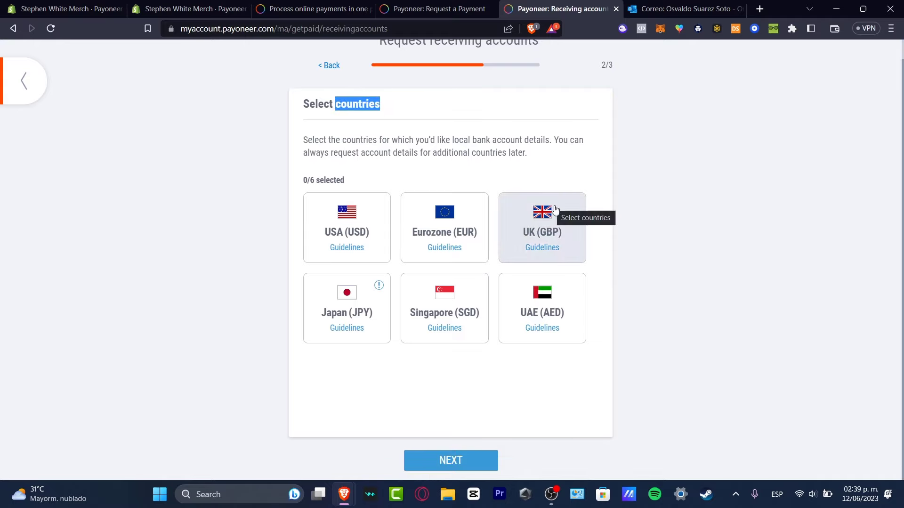
pyautogui.moveTo(351, 140); pyautogui.dragTo(564, 167)
pyautogui.click(566, 169)
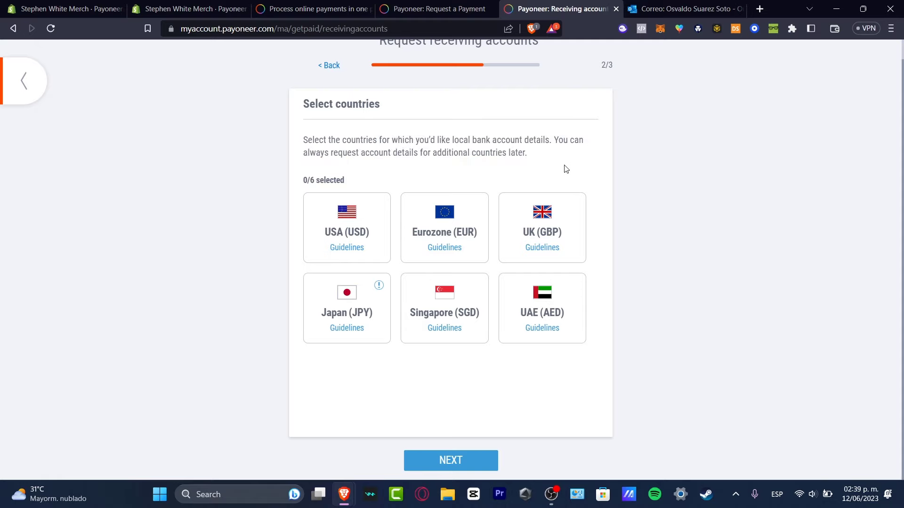
# Step: Select USA (USD) and submit the receiving account request
pyautogui.click(373, 232)
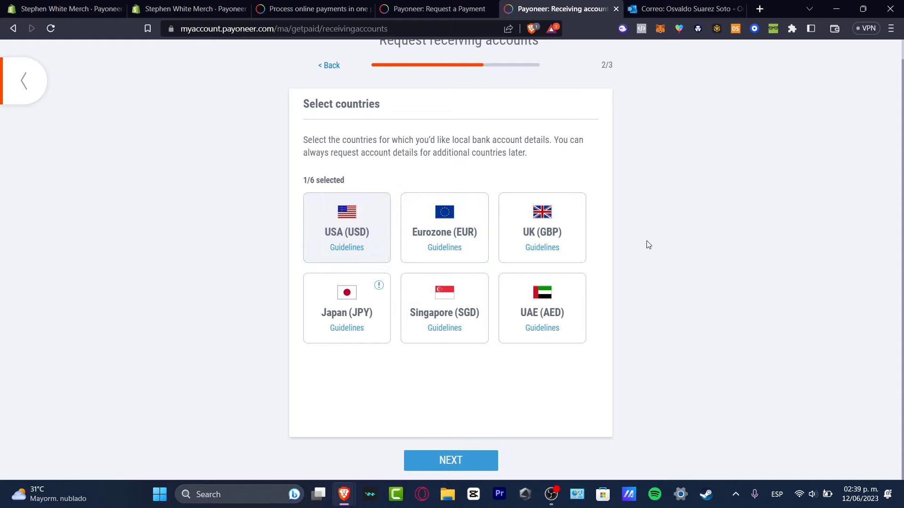
pyautogui.click(475, 459)
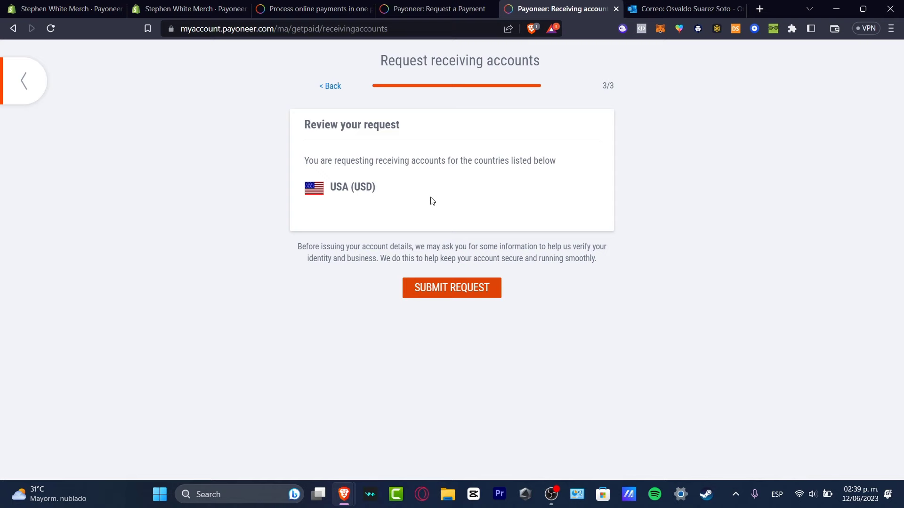
pyautogui.click(449, 288)
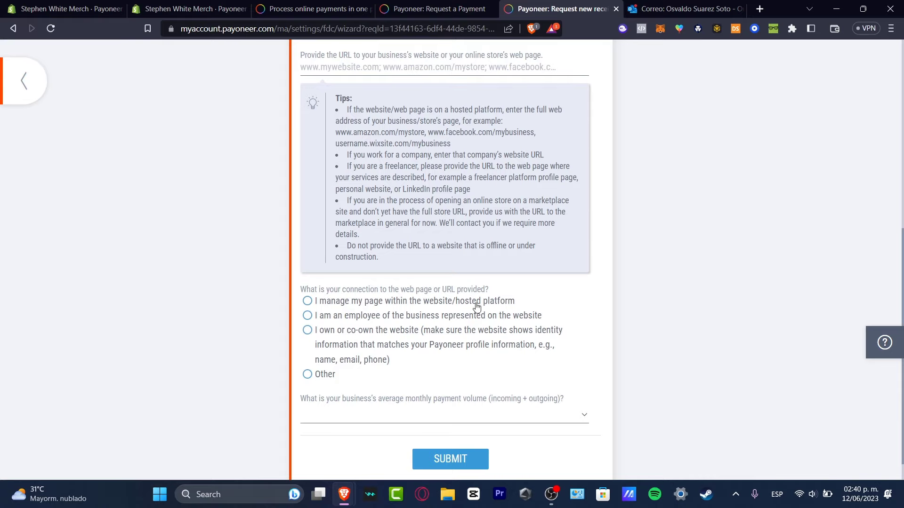
# Step: Review the My Verified Information confirmation, then move over to the Payoneer Checkout product page
pyautogui.scroll(-1, 441, 372)
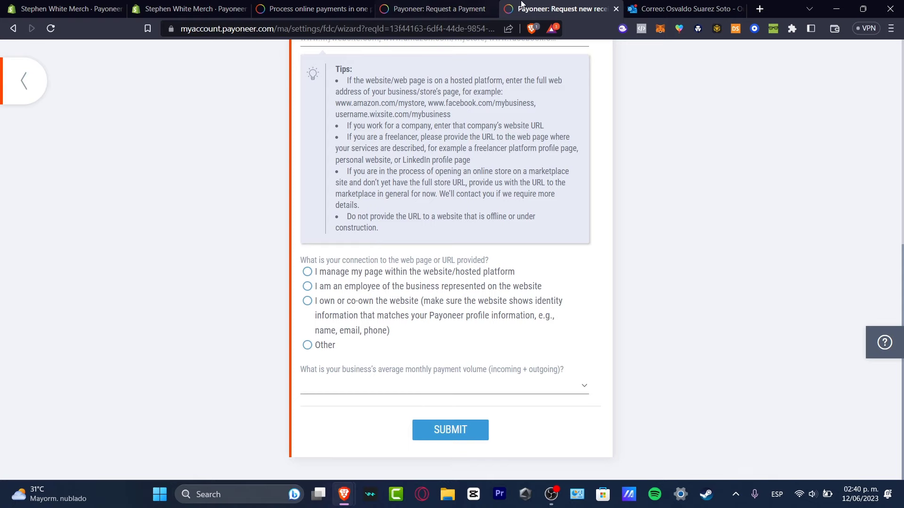
pyautogui.click(433, 9)
pyautogui.click(363, 4)
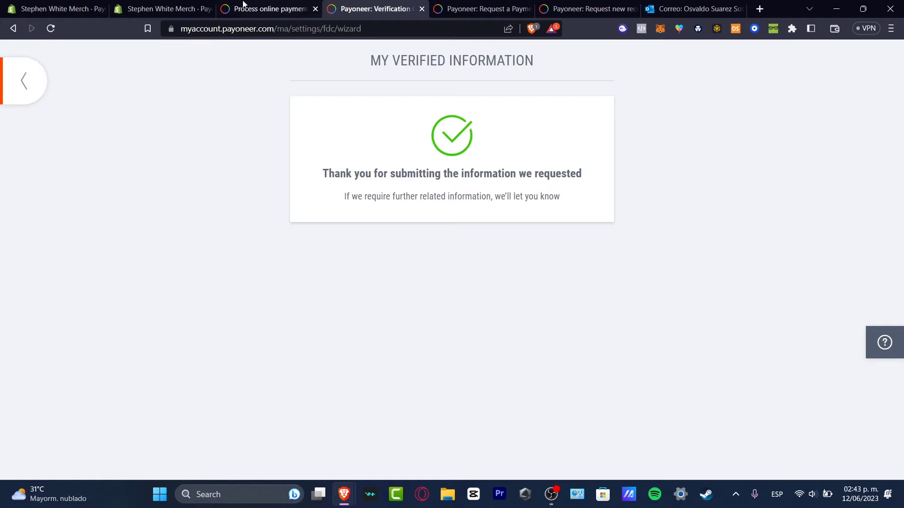
# Step: Leave the pending Payoneer Checkout settings and go back to Shopify's Settings > Payments page
pyautogui.click(167, 6)
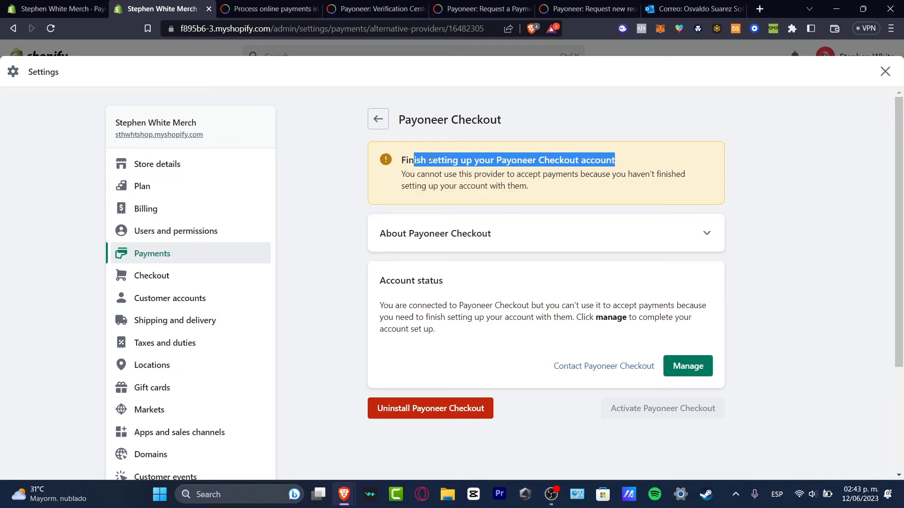
pyautogui.click(378, 121)
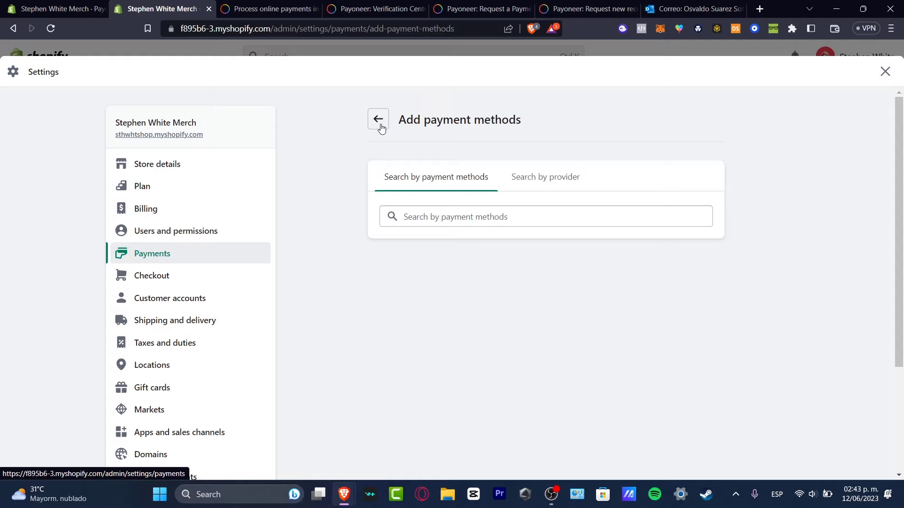
pyautogui.click(379, 123)
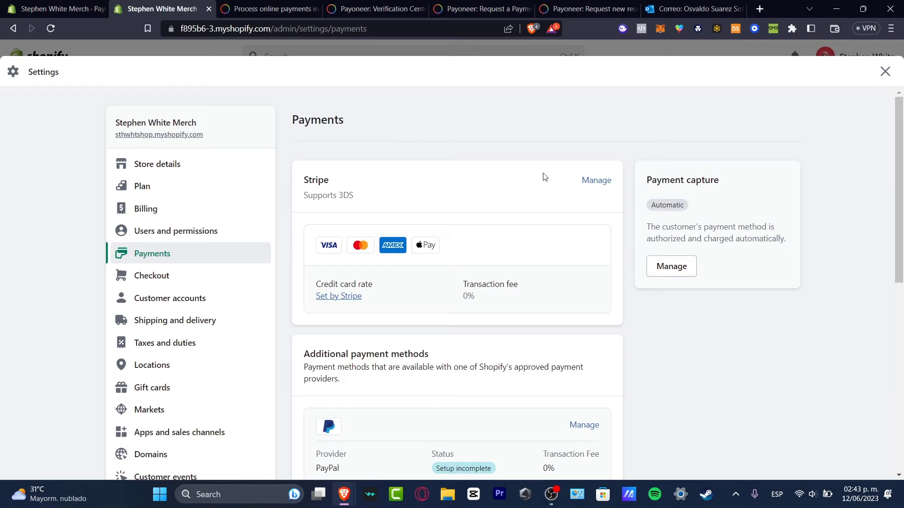
pyautogui.moveTo(508, 302); pyautogui.dragTo(462, 277)
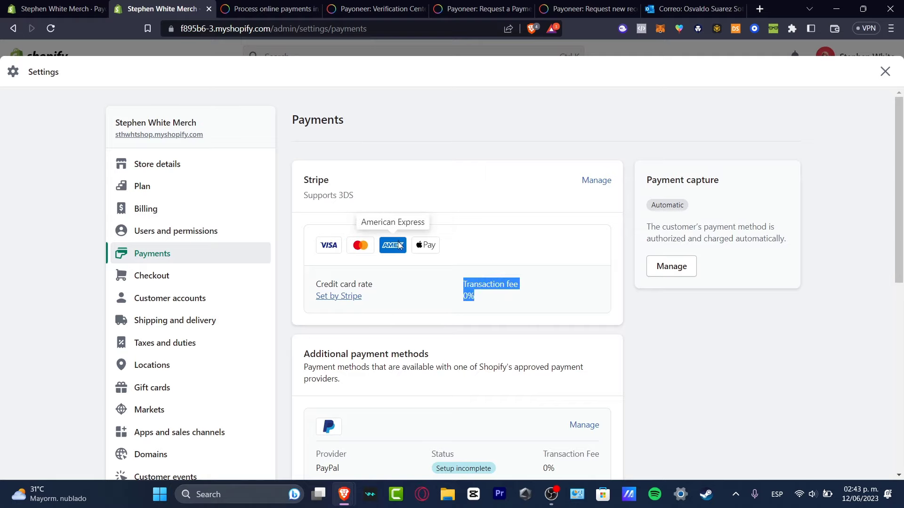
pyautogui.scroll(-4, 473, 268)
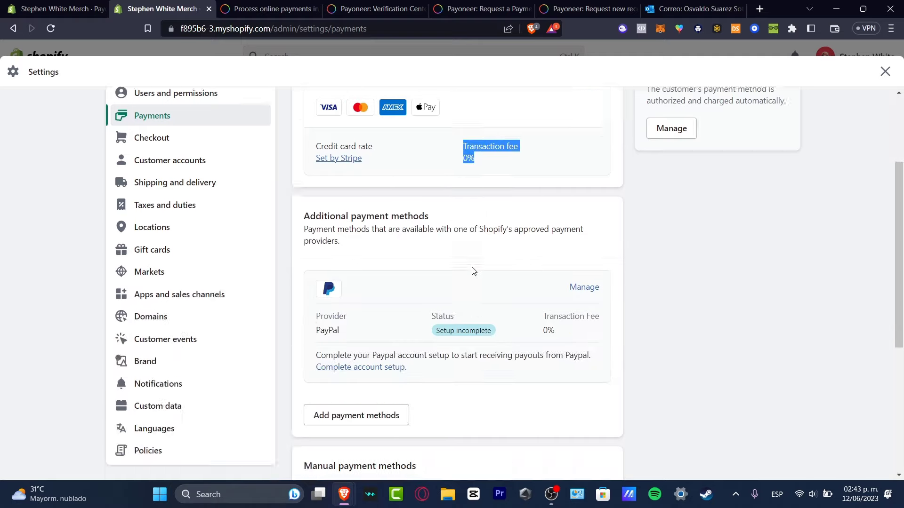
pyautogui.moveTo(320, 291); pyautogui.dragTo(423, 285)
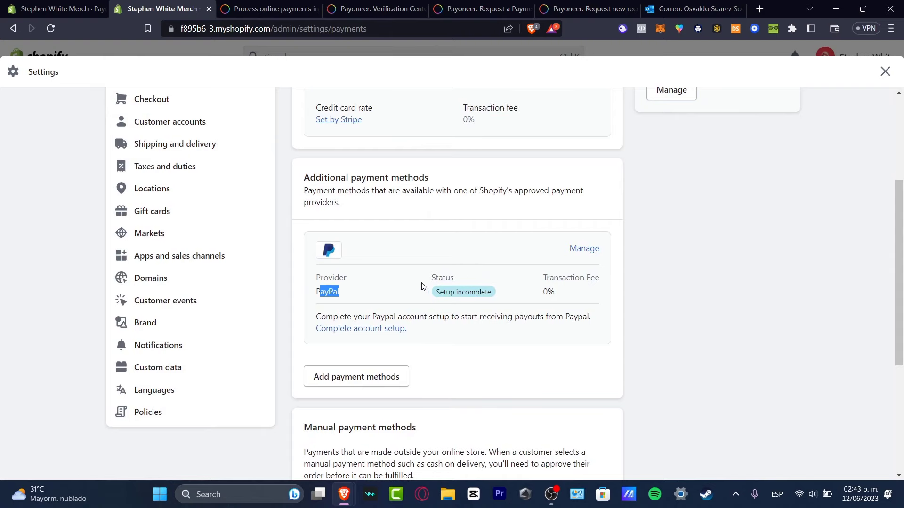
pyautogui.scroll(-2, 423, 341)
pyautogui.scroll(-2, 422, 339)
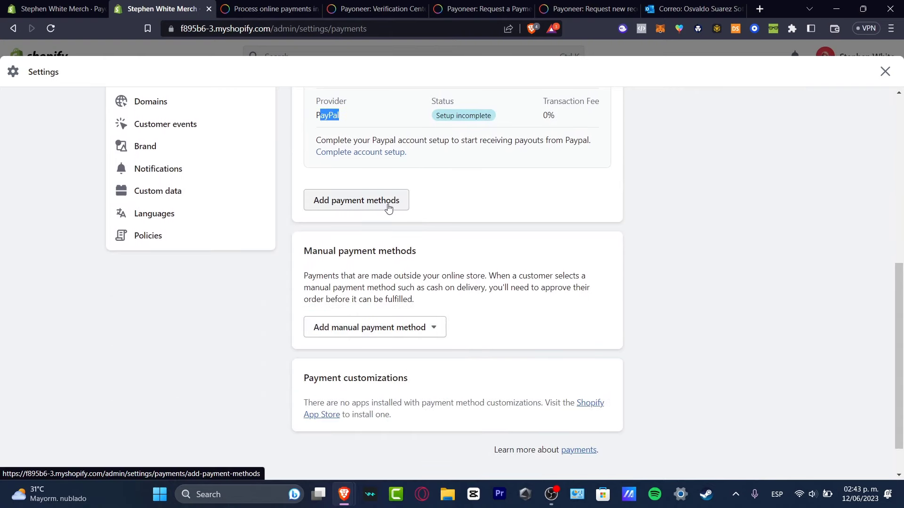
pyautogui.click(388, 208)
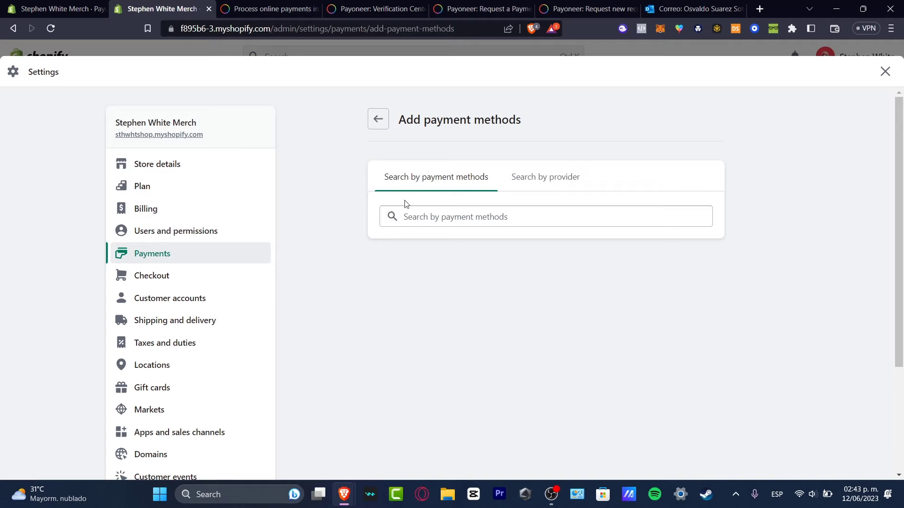
pyautogui.click(553, 177)
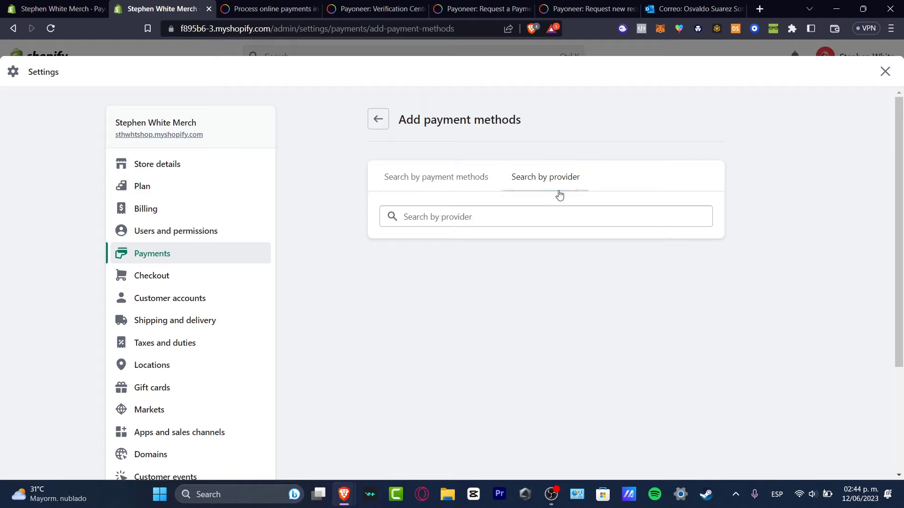
pyautogui.click(464, 181)
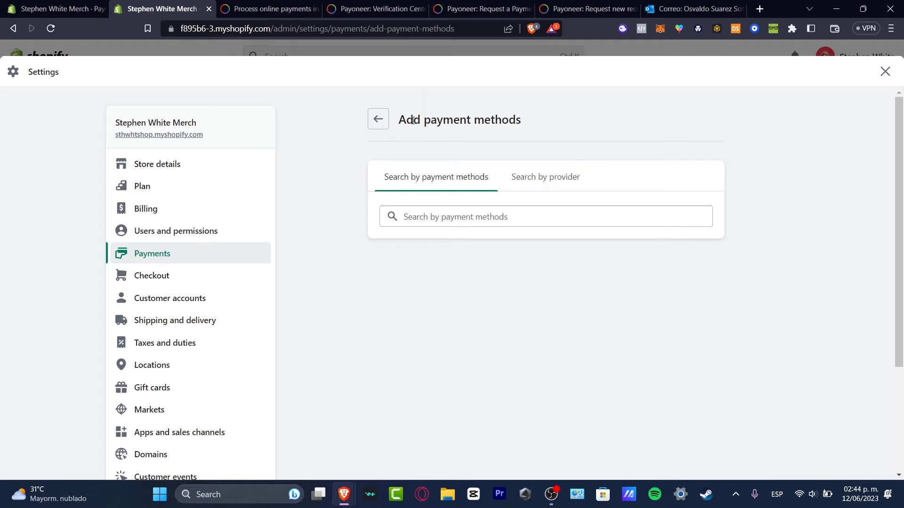
pyautogui.click(381, 122)
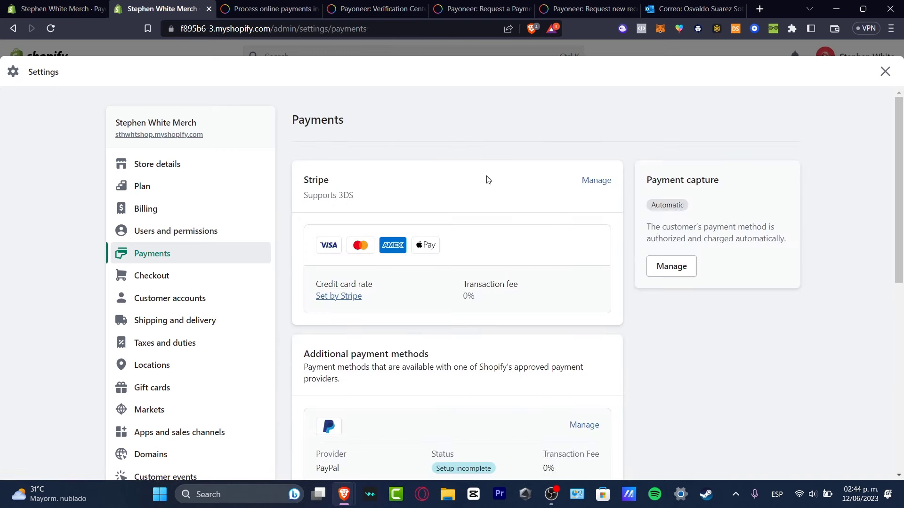
# Step: Locate the Manual payment methods section and open its Add manual payment method choices
pyautogui.scroll(-8, 685, 230)
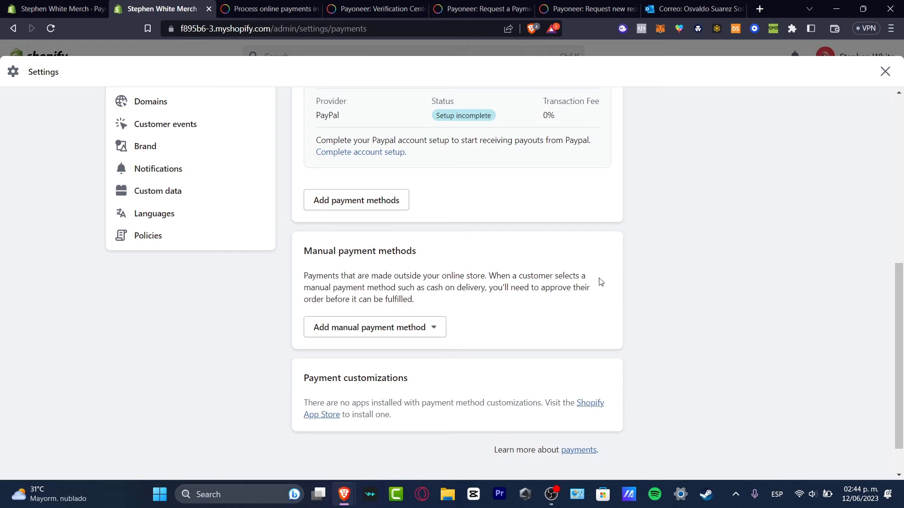
pyautogui.scroll(8, 602, 226)
pyautogui.scroll(-8, 604, 225)
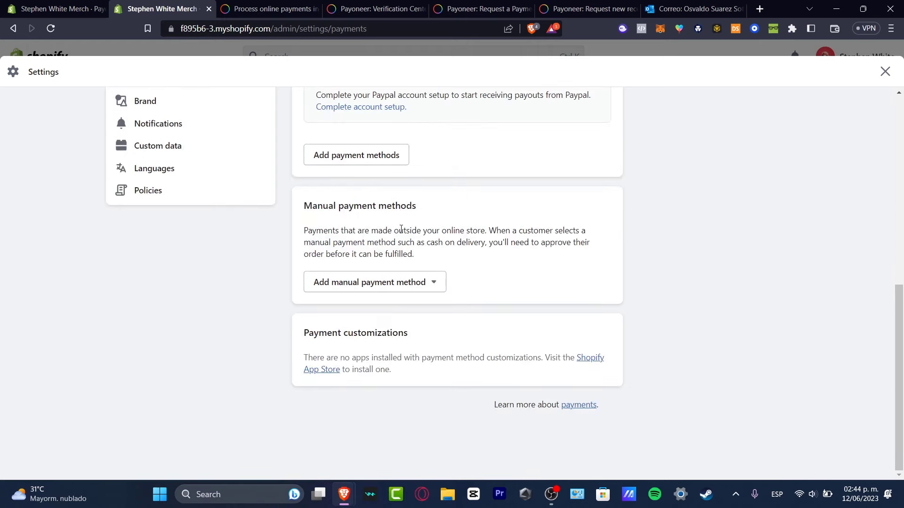
pyautogui.moveTo(373, 206); pyautogui.dragTo(421, 213)
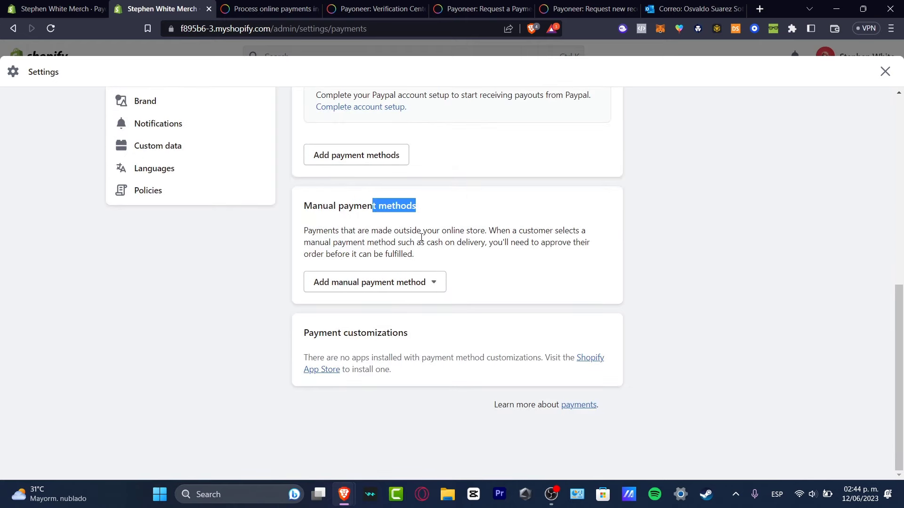
pyautogui.moveTo(316, 231); pyautogui.dragTo(474, 246)
pyautogui.click(401, 283)
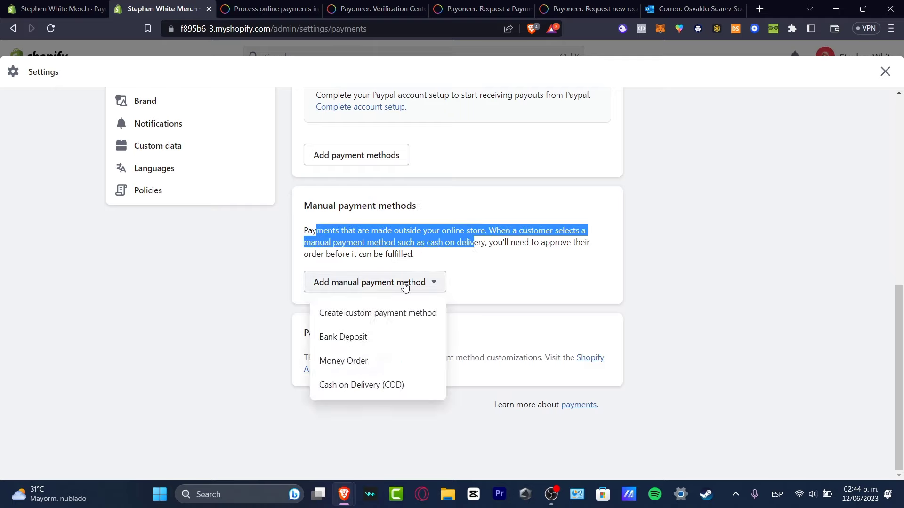
# Step: Create a custom payment method named 'Payoneer' with details 'please send the money to ID PAYONEER'
pyautogui.click(410, 312)
pyautogui.click(426, 174)
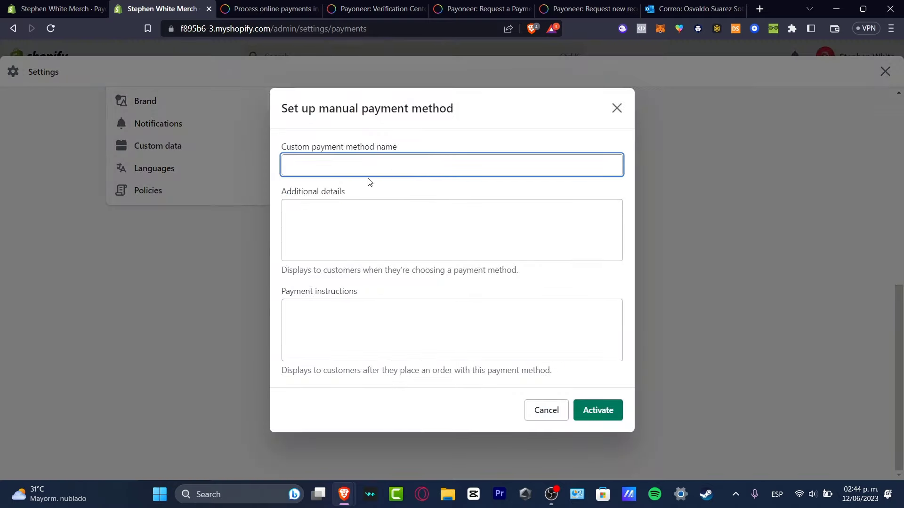
pyautogui.write('Payoneer')
pyautogui.click(401, 240)
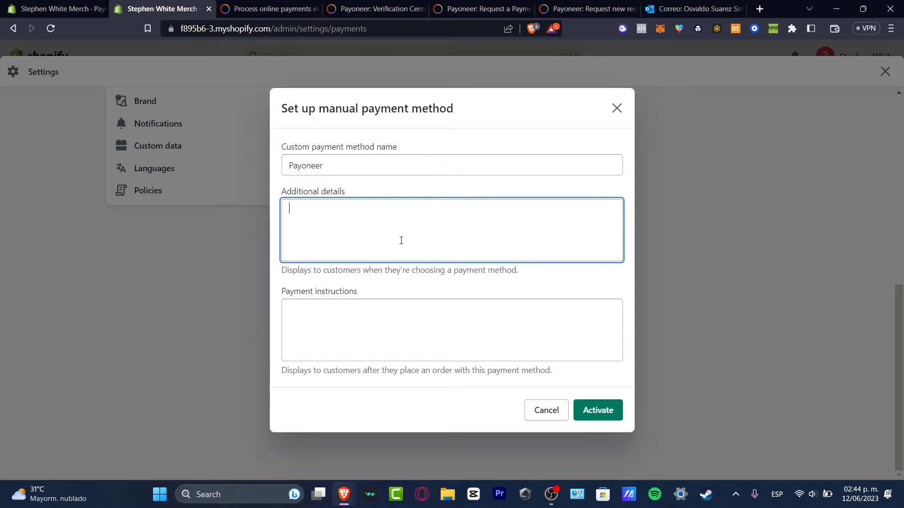
pyautogui.write('please send the money to ID PA')
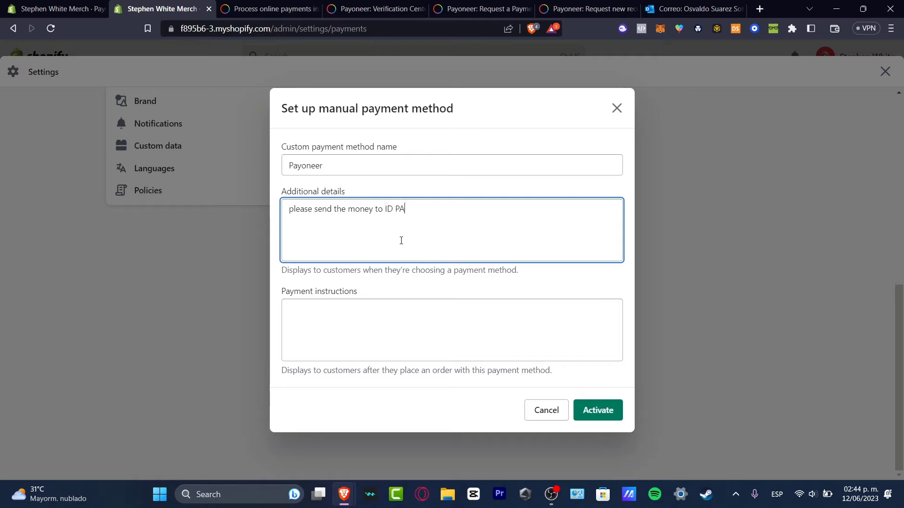
pyautogui.write('YONEER')
pyautogui.click(451, 317)
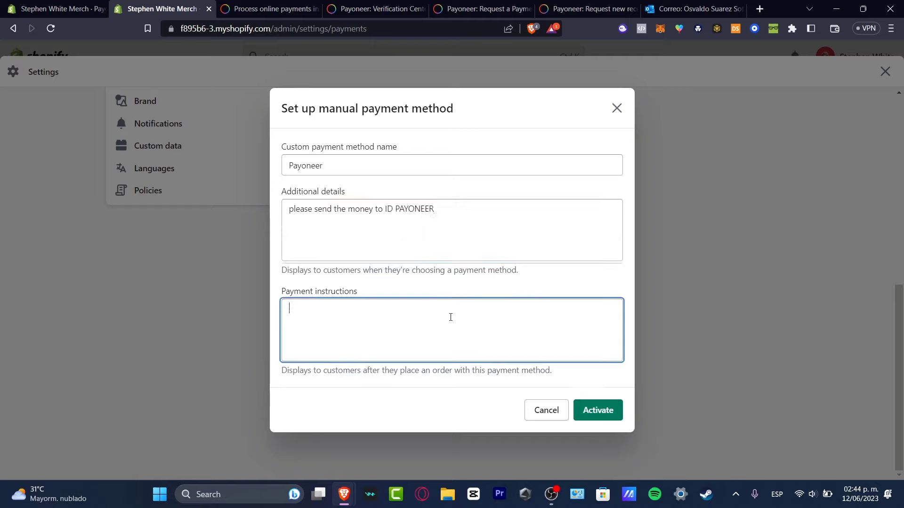
# Step: Cancel the unfinished manual payment method and scroll back to the top of Payments
pyautogui.click(562, 410)
pyautogui.scroll(7, 590, 311)
pyautogui.scroll(1, 589, 311)
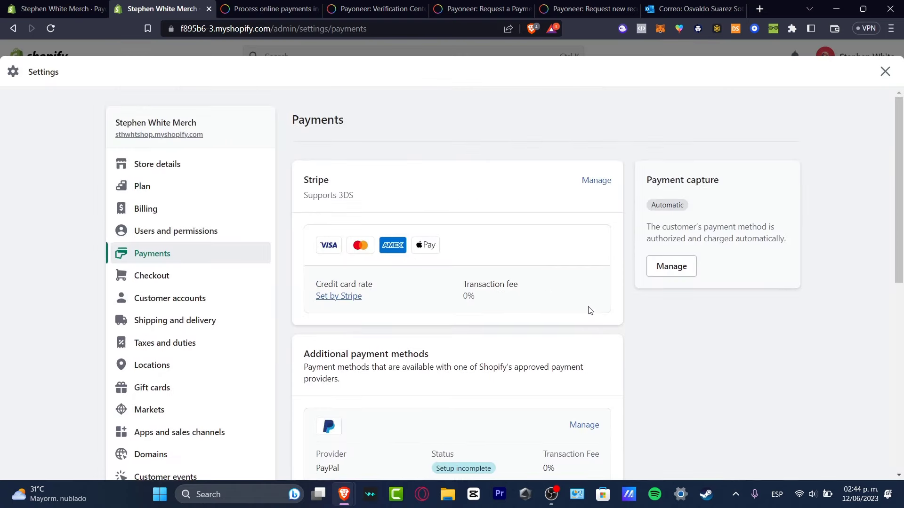